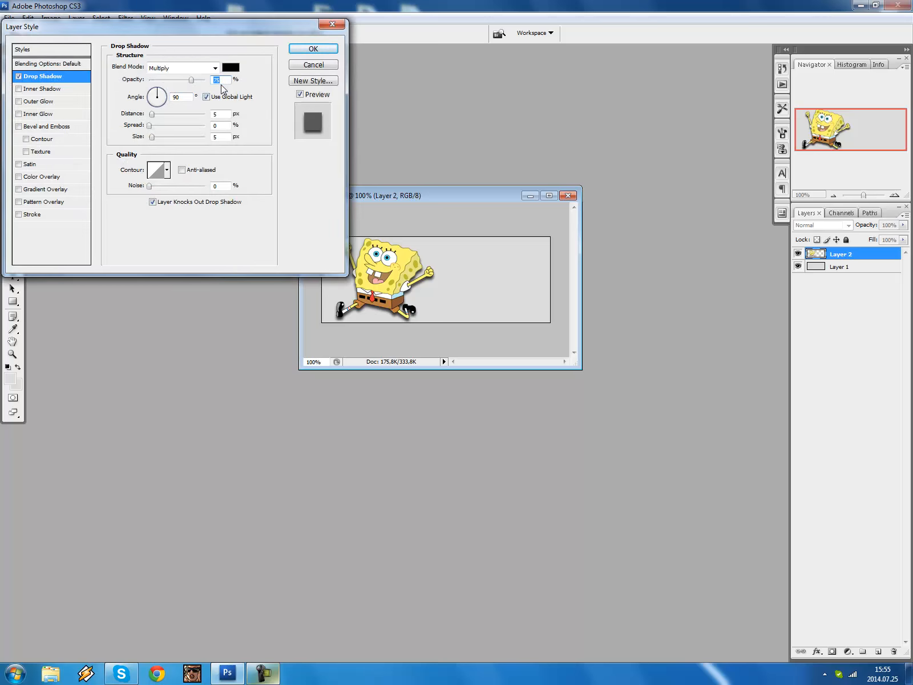
Set the character layer's drop shadow to 50% opacity, 1 px distance and 2 px size.
type("50")
type("1")
type("2")
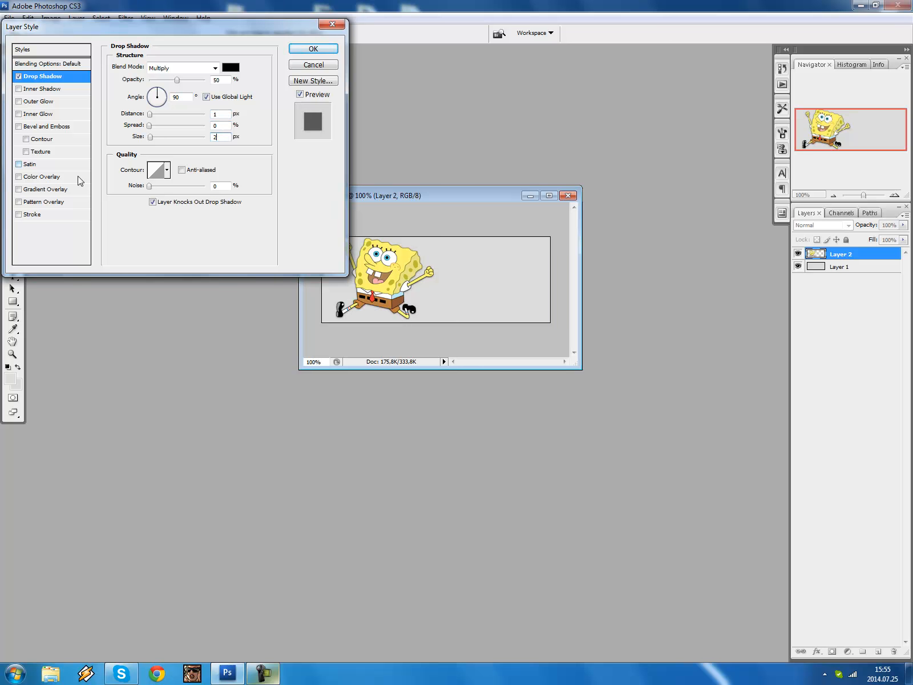
Add a black (000000) Color Overlay with Color blend mode to the character layer and apply the layer style.
left_click(54, 178)
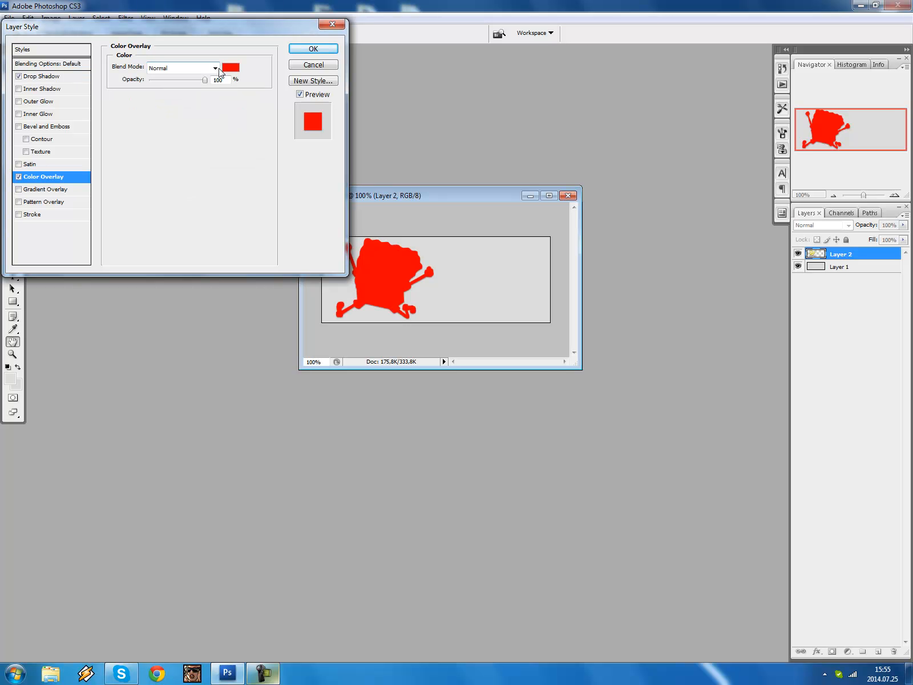
left_click(231, 67)
left_click_drag(357, 147, 321, 299)
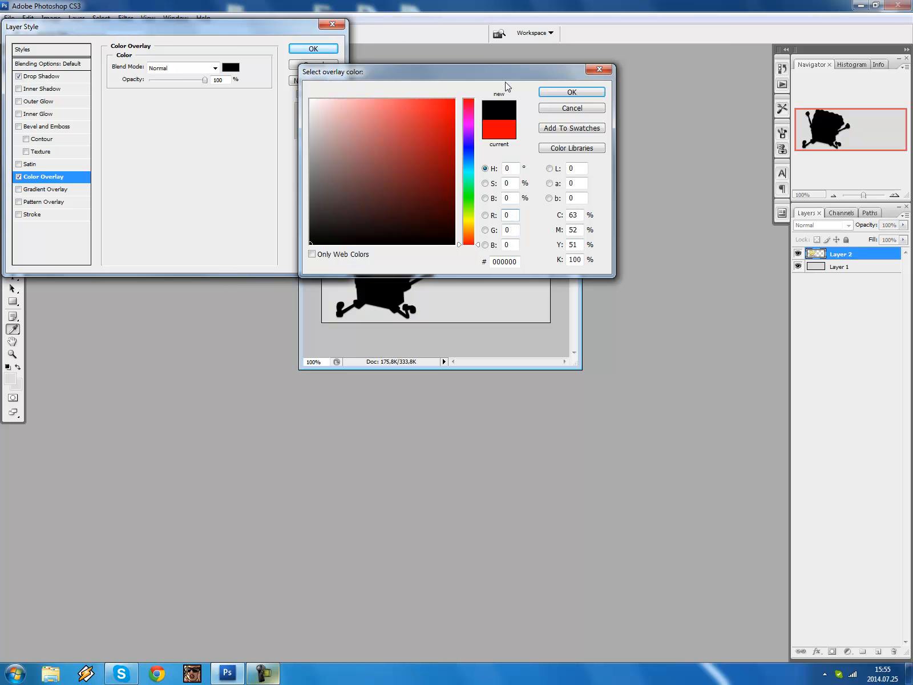
left_click(543, 93)
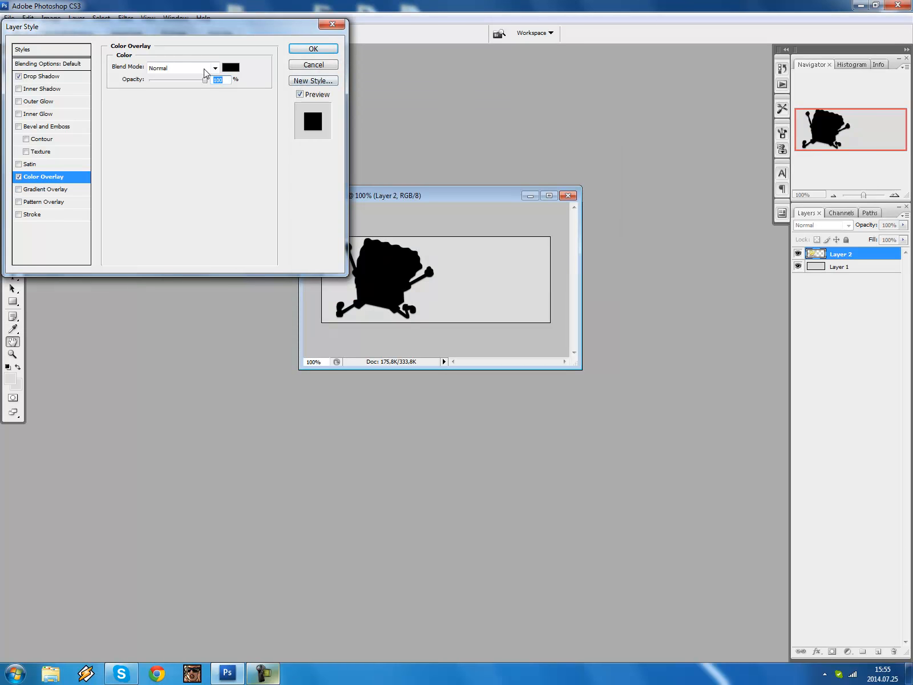
left_click(206, 69)
left_click(171, 335)
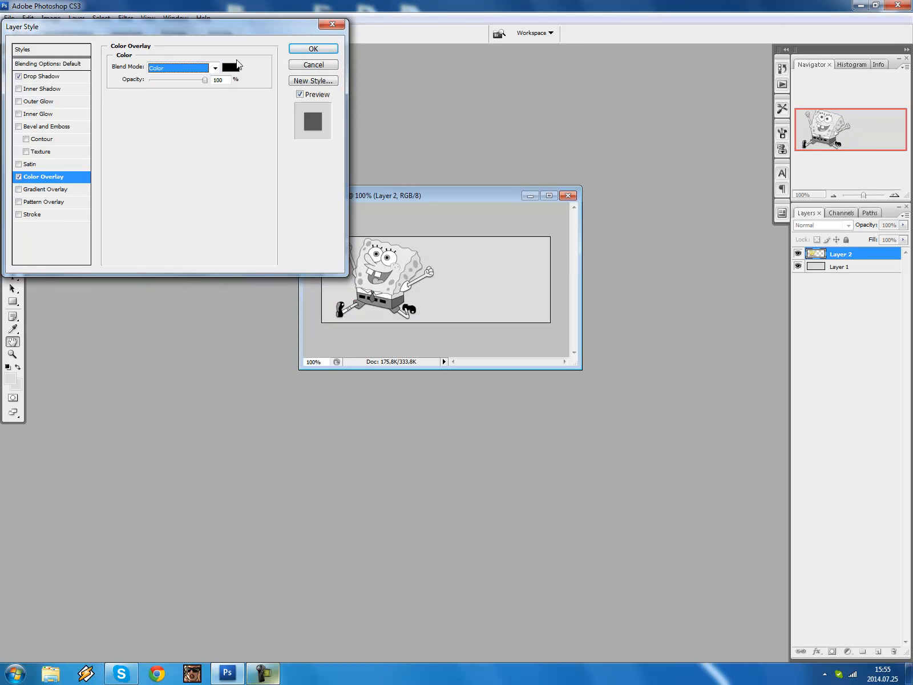
key("Return")
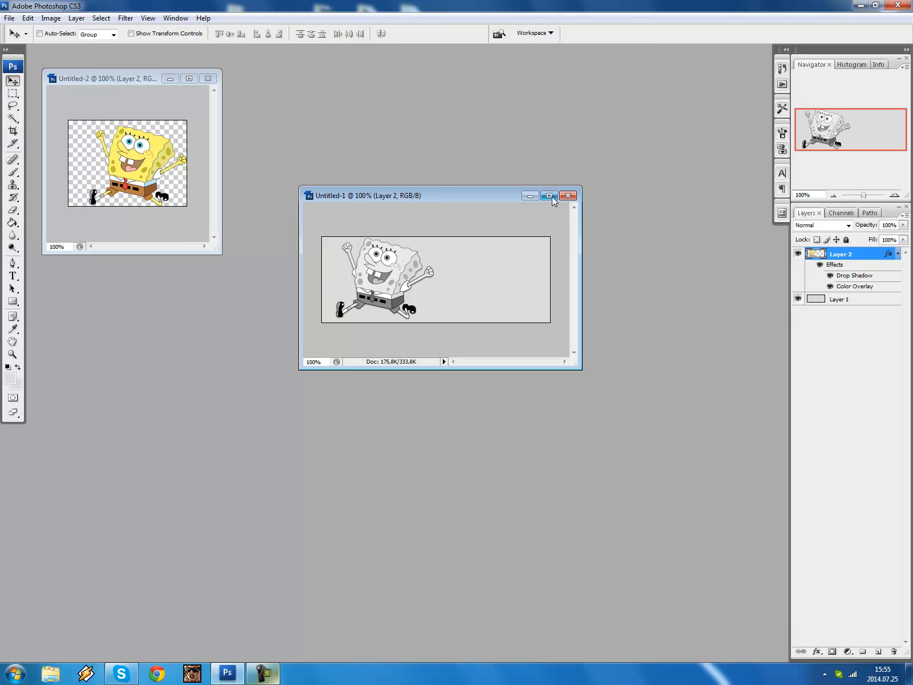
Maximize the banner document and start a text line beside the character in the Novecento wide font.
left_click(549, 195)
left_click(12, 276)
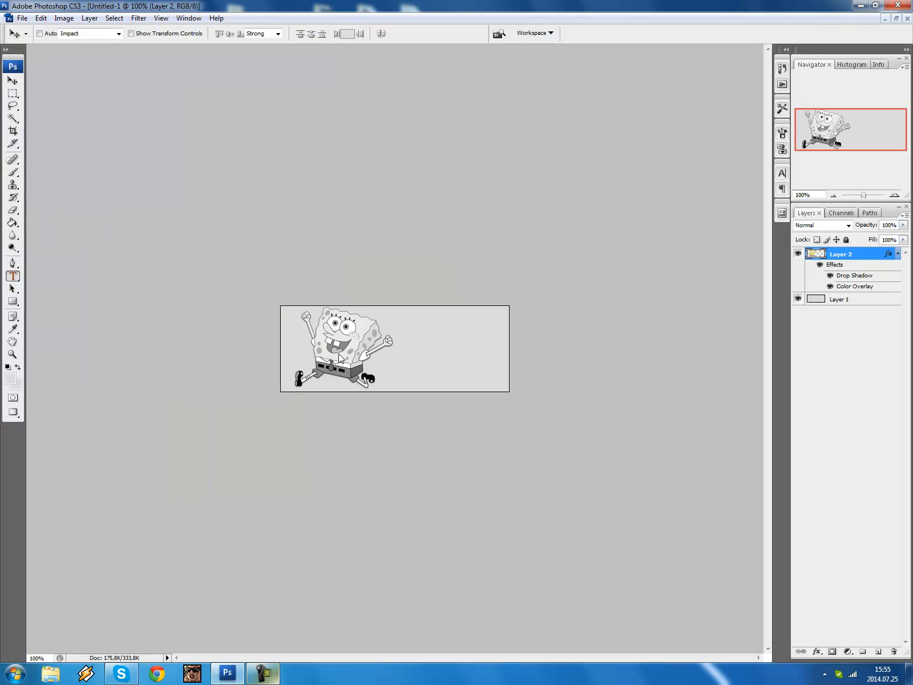
left_click(403, 354)
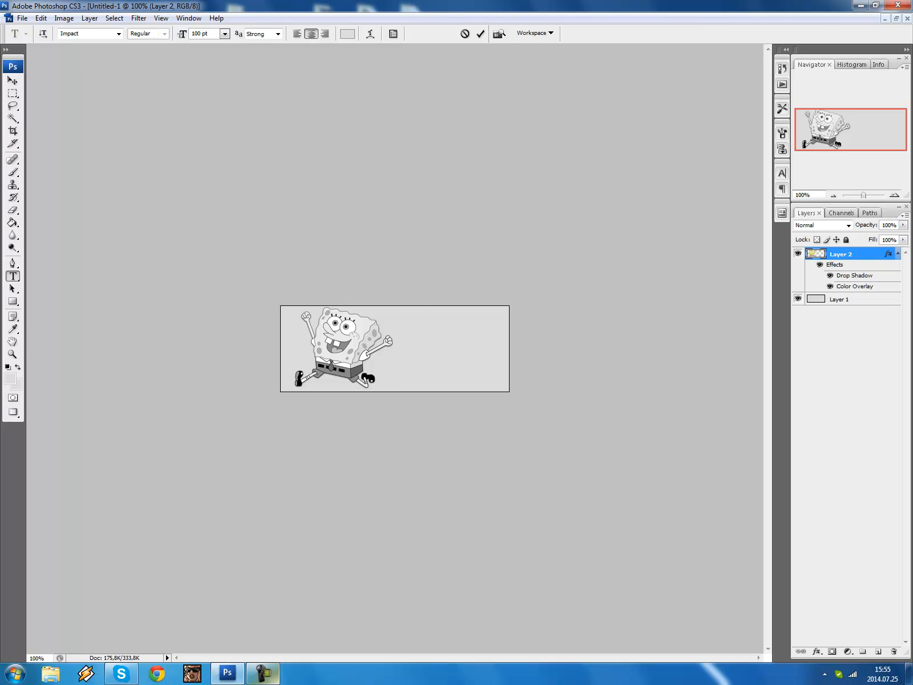
left_click(119, 33)
left_click_drag(205, 218, 208, 250)
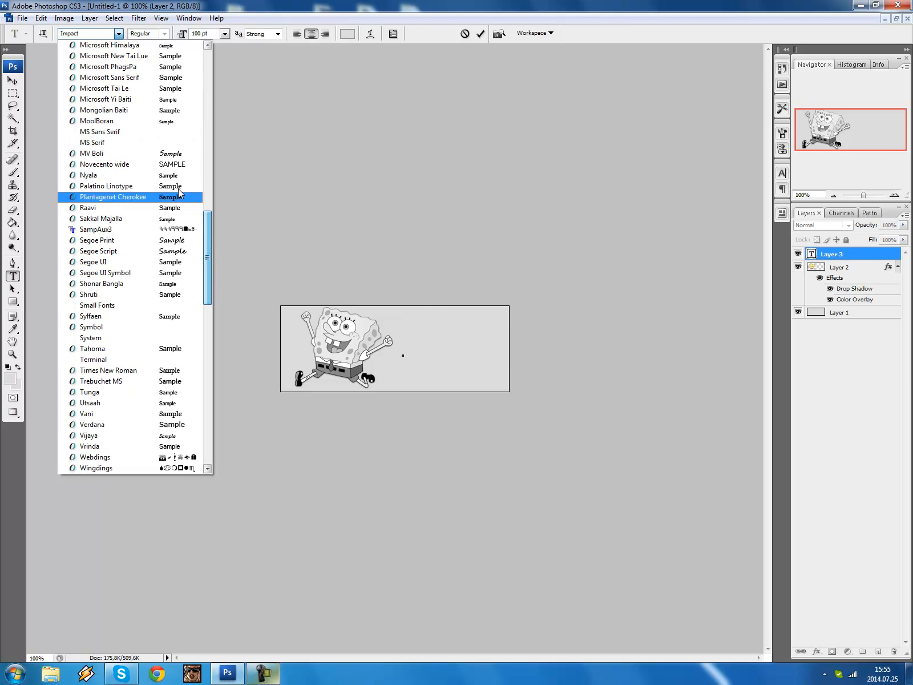
left_click(174, 165)
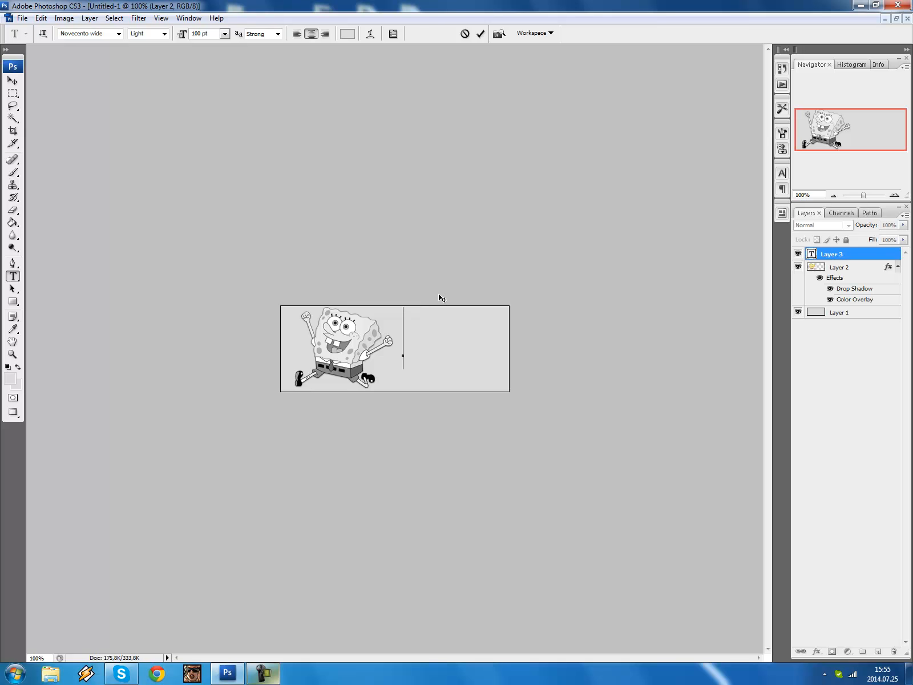
Set the text color to near-black 1a1a1a.
left_click(347, 34)
left_click(351, 198)
left_click_drag(243, 230, 242, 229)
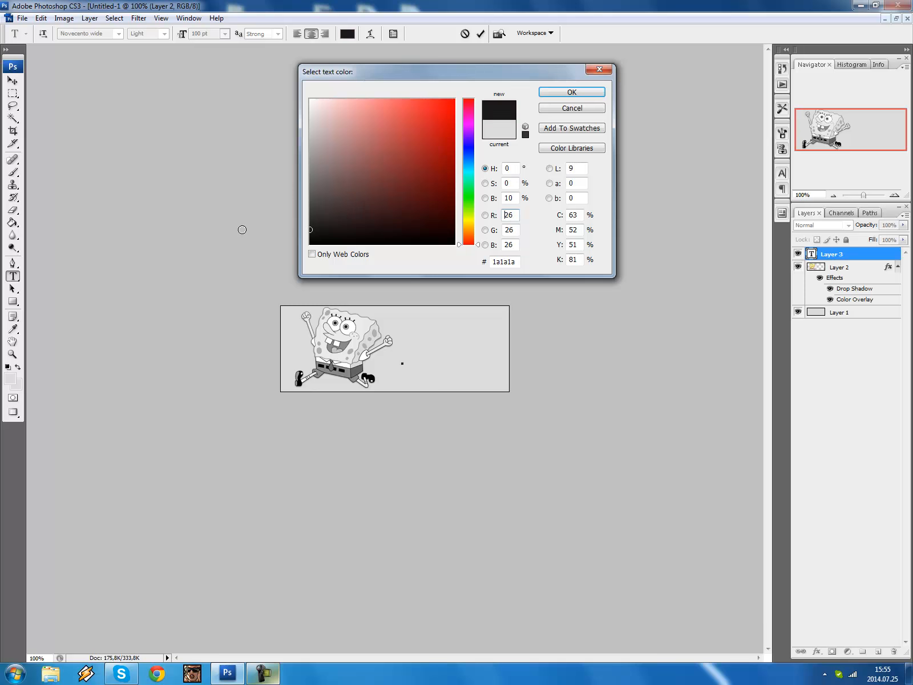
left_click(562, 94)
Enter DAMM as the text of the new line.
type("DA")
type("N")
key("BackSpace")
type("MM")
Set the DAMM text to DemiBold at 60 pt, position it to the right of the character and commit it.
key("ctrl+a")
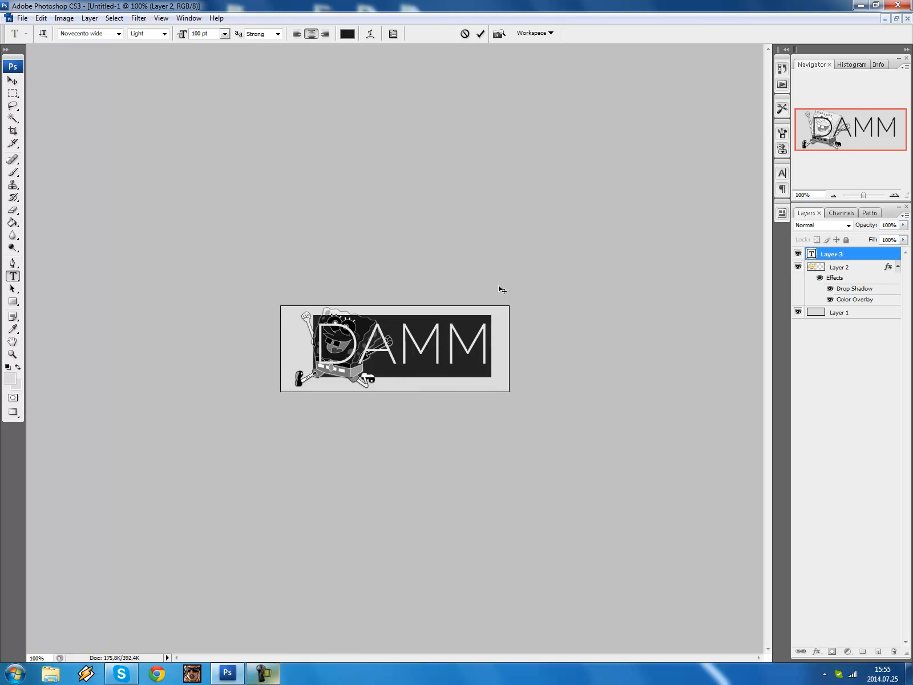
left_click(119, 34)
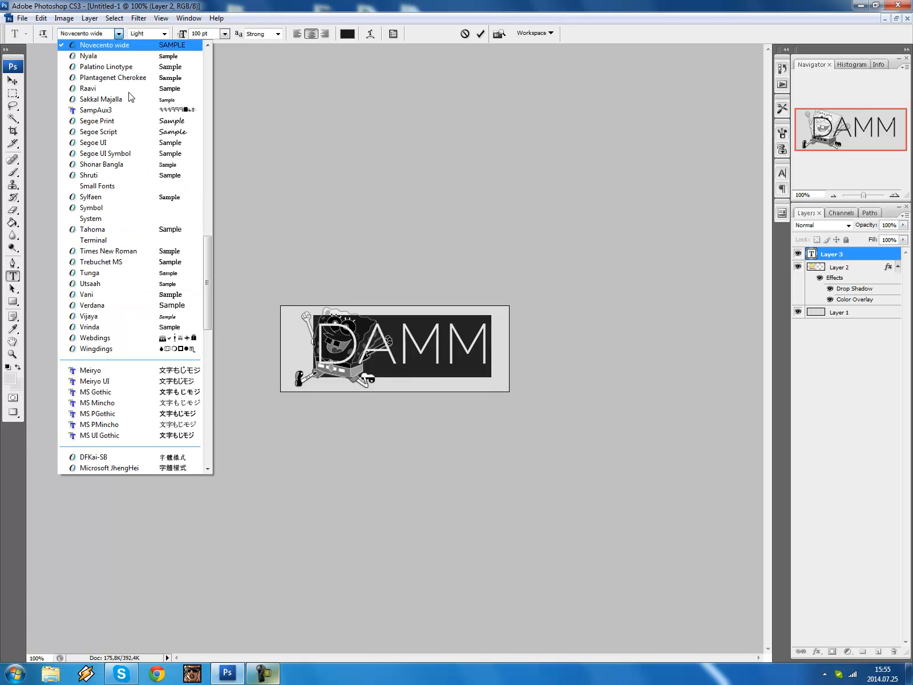
left_click(164, 34)
left_click(166, 58)
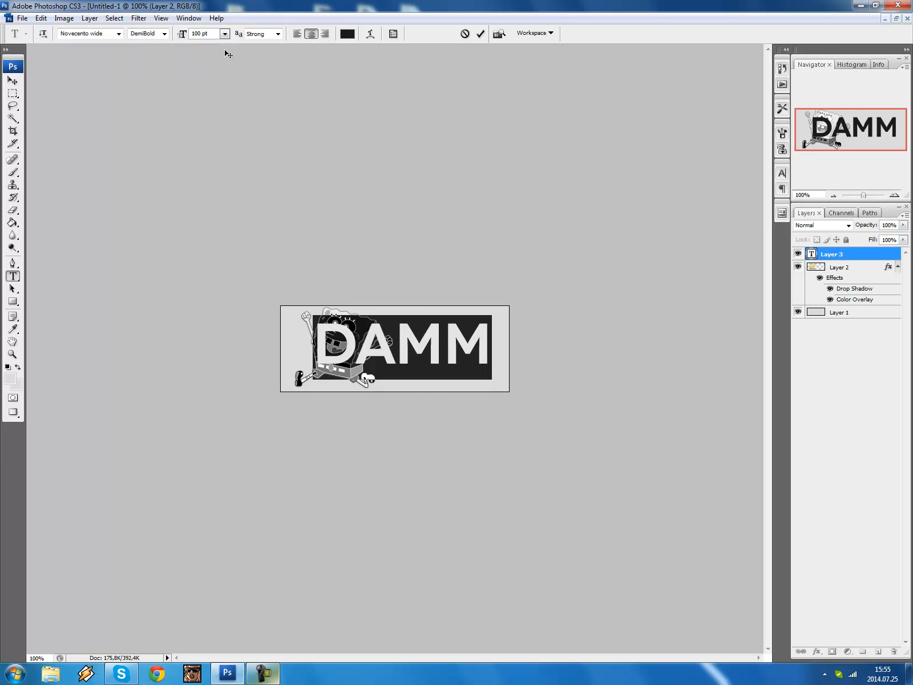
left_click(224, 34)
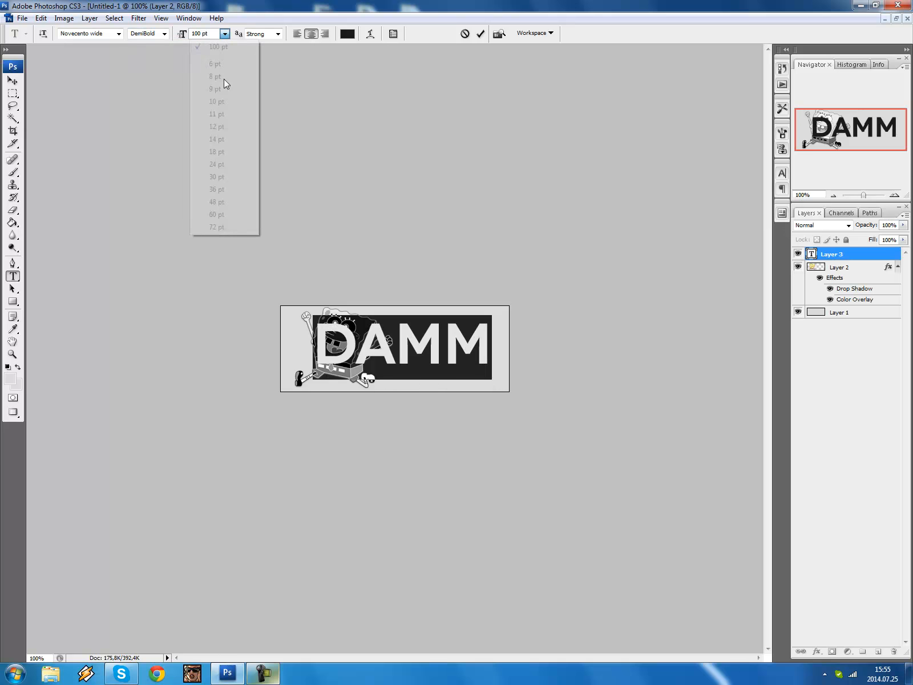
left_click(225, 213)
left_click_drag(467, 403, 501, 412)
left_click(859, 258)
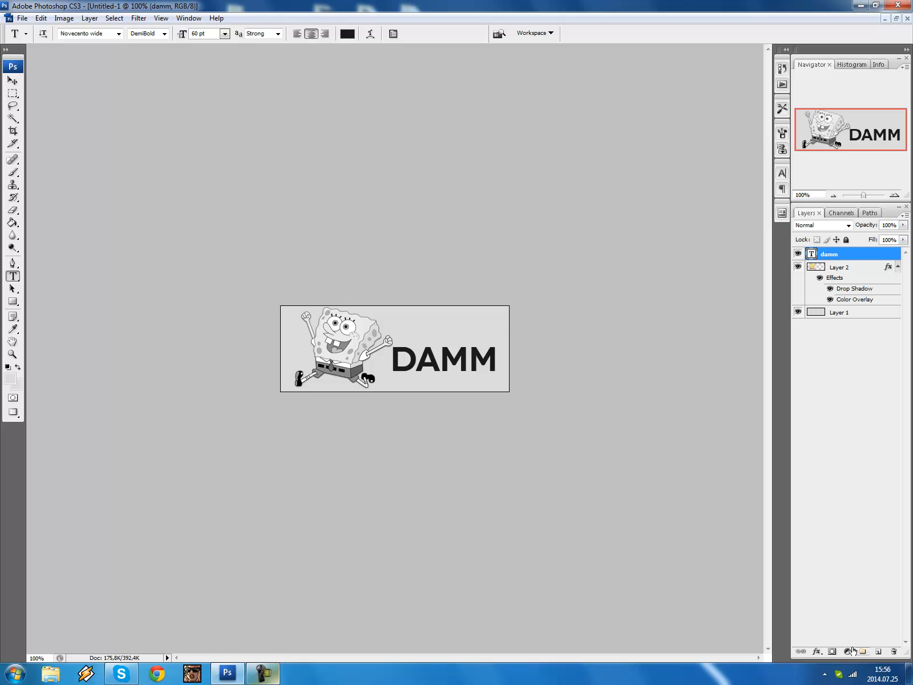
Give the DAMM text layer a drop shadow with 1 px distance and 1 px size.
left_click(831, 652)
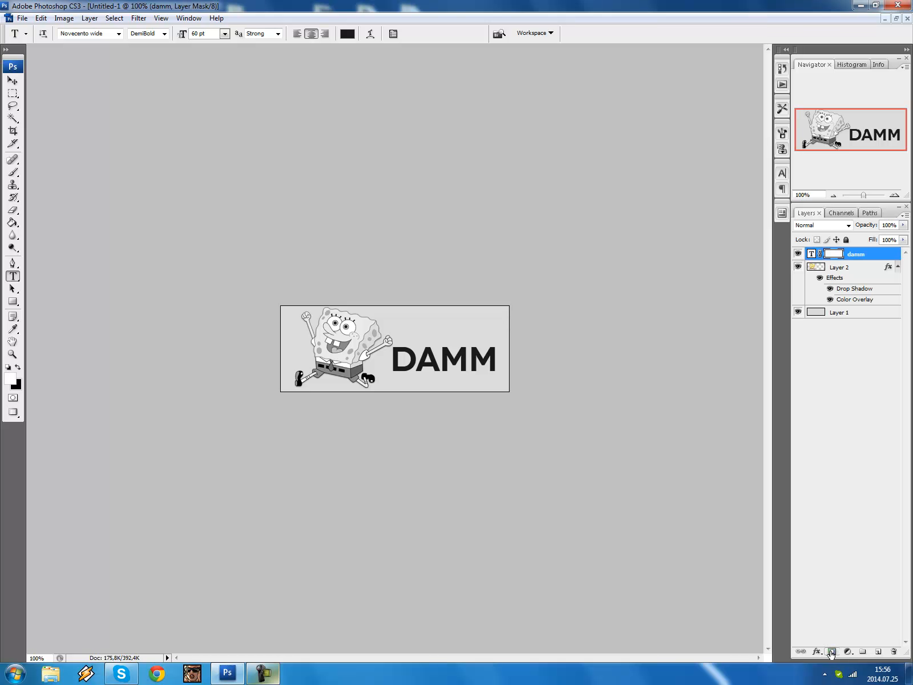
key("ctrl+z")
left_click(817, 652)
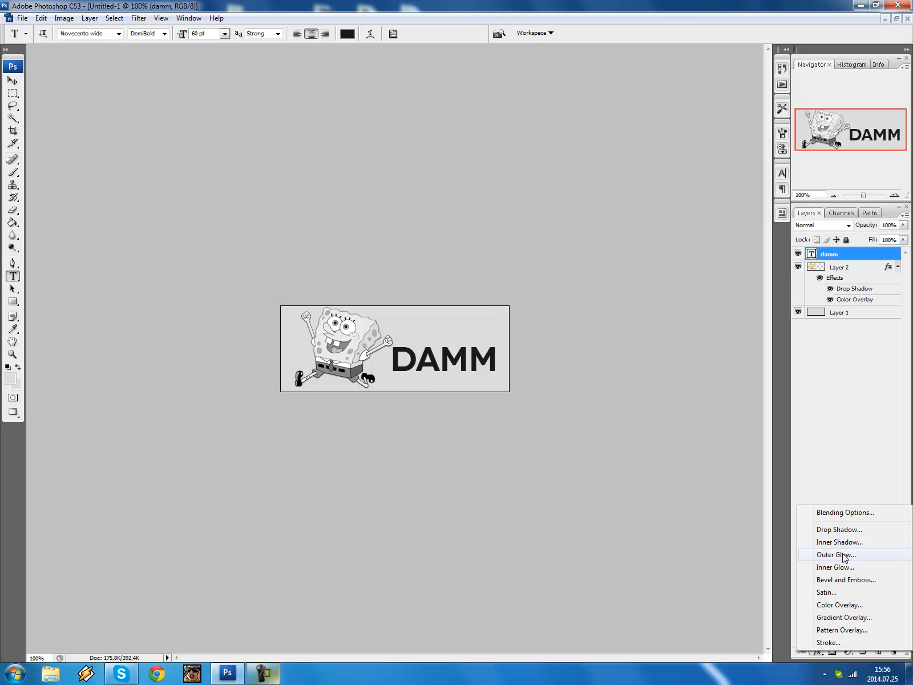
left_click(849, 529)
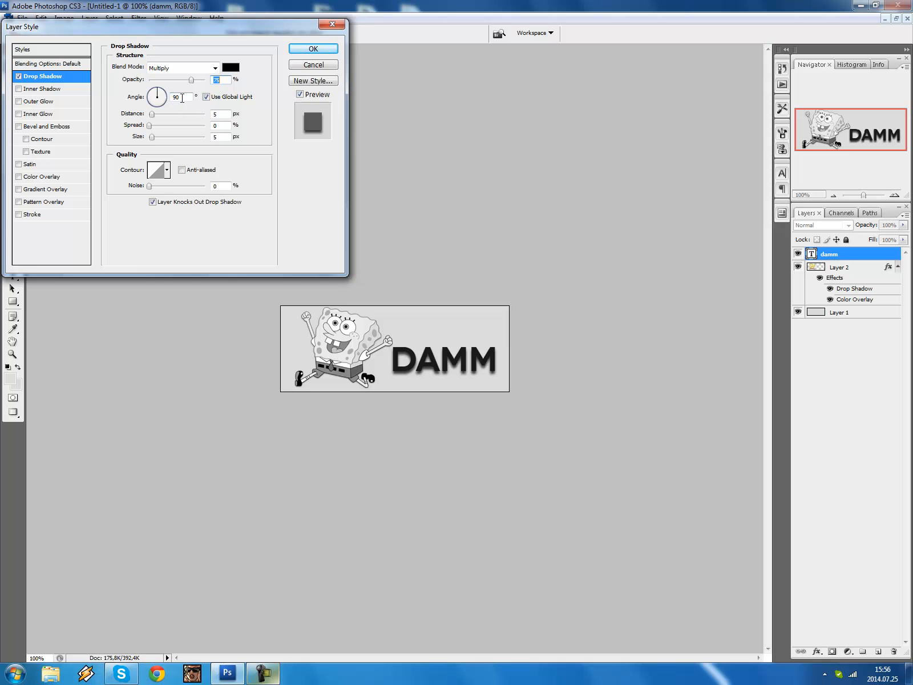
double_click(220, 115)
type("1")
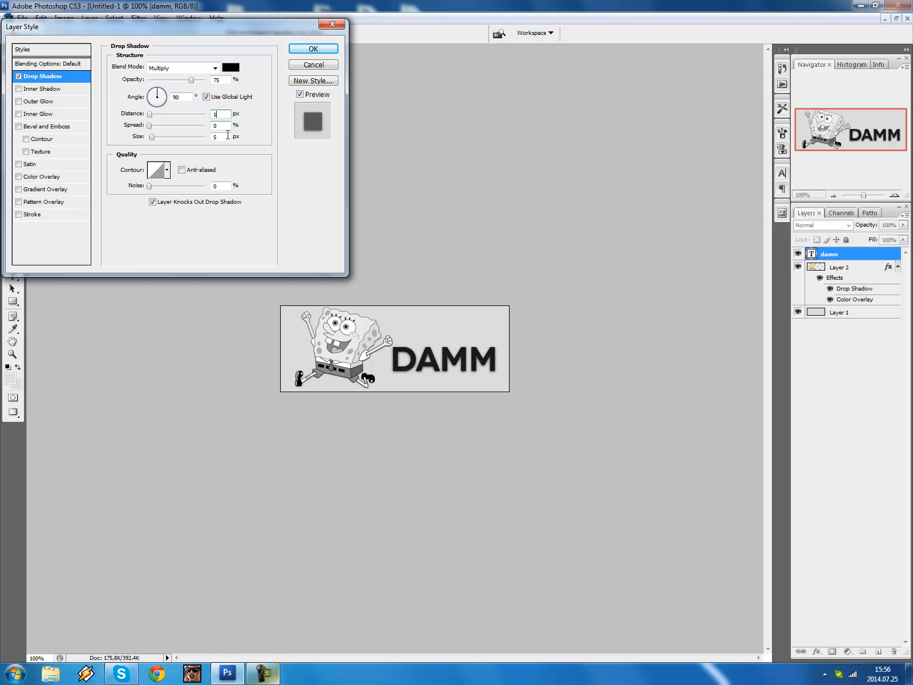
type("1")
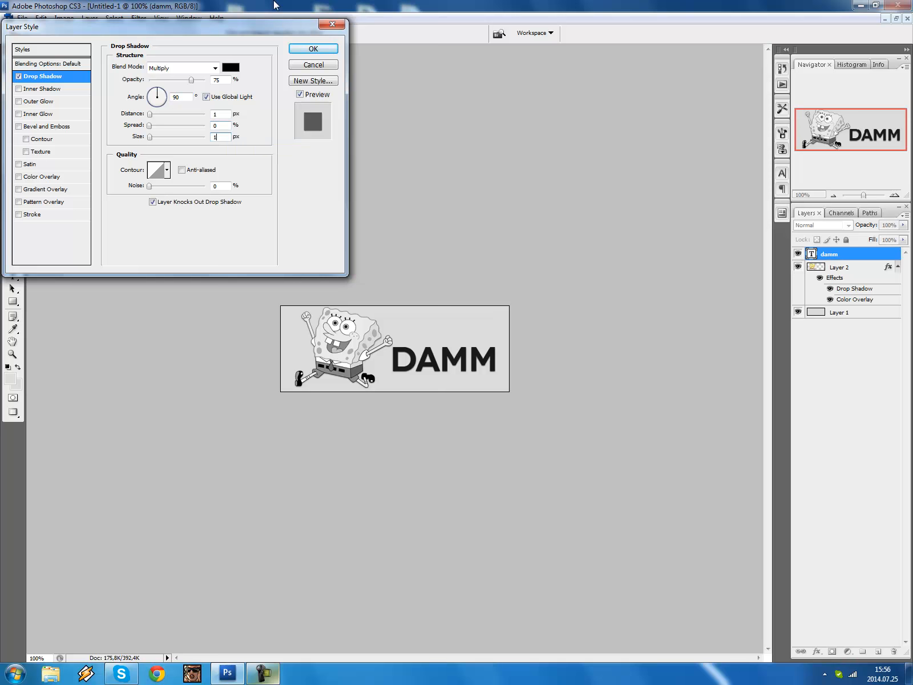
left_click(313, 48)
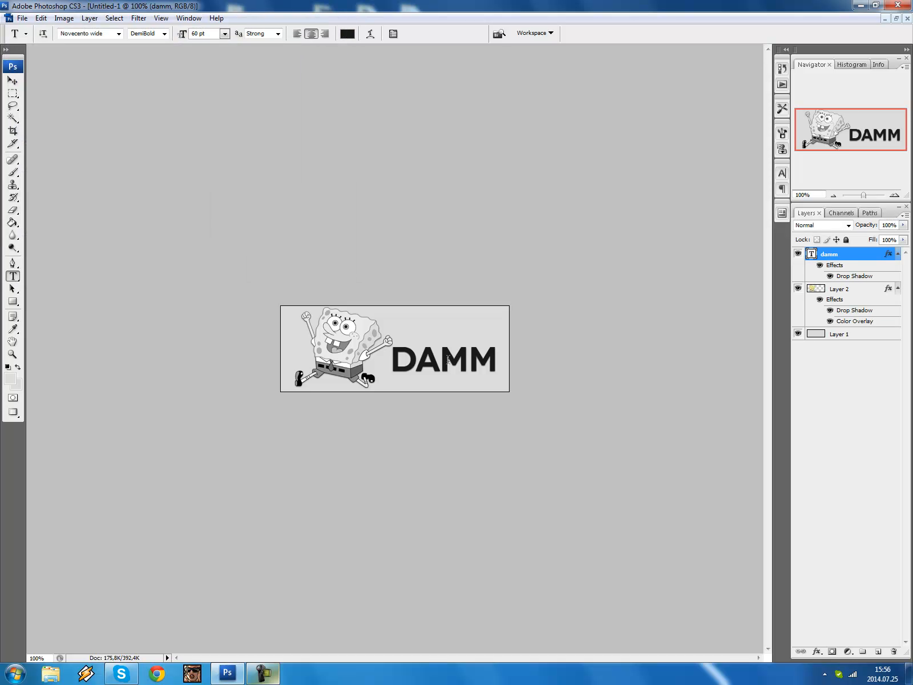
Start a second text line above DAMM in Tahoma, 11 pt, with anti-aliasing set to None.
left_click(455, 332)
left_click(112, 31)
left_click(108, 33)
type("Tah")
key("Return")
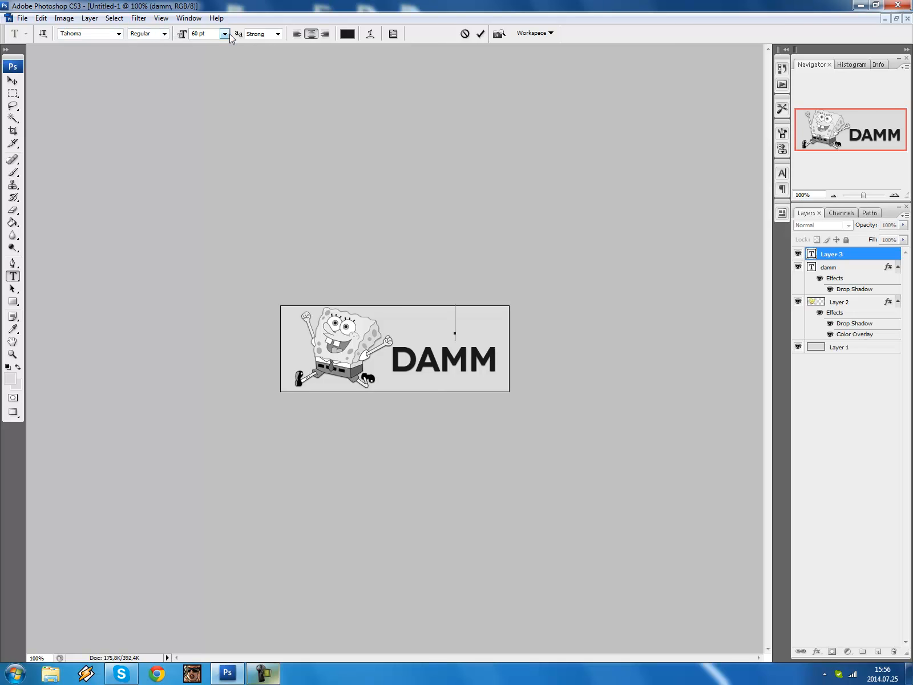
left_click(224, 34)
left_click(217, 114)
left_click(278, 34)
left_click(275, 45)
Enter a nickname as the small text line, place it just above the D of DAMM and commit it.
left_click(447, 340)
type("damm")
key("ctrl+a")
type("LUKAS")
mouse_move(426, 357)
left_mouse_down()
mouse_move(457, 360)
mouse_move(456, 368)
mouse_move(430, 368)
left_mouse_up()
left_click(846, 256)
left_click(818, 651)
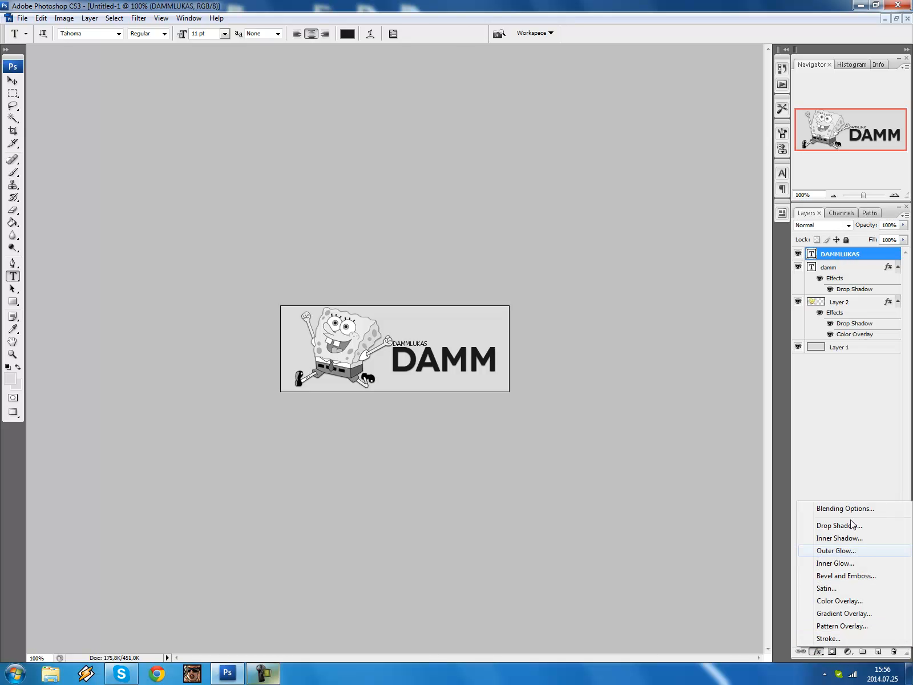
left_click(425, 338)
Replace the small line's text with PHOTOSHOP TUTORIAL OR OFC and move it directly above DAMM.
double_click(422, 341)
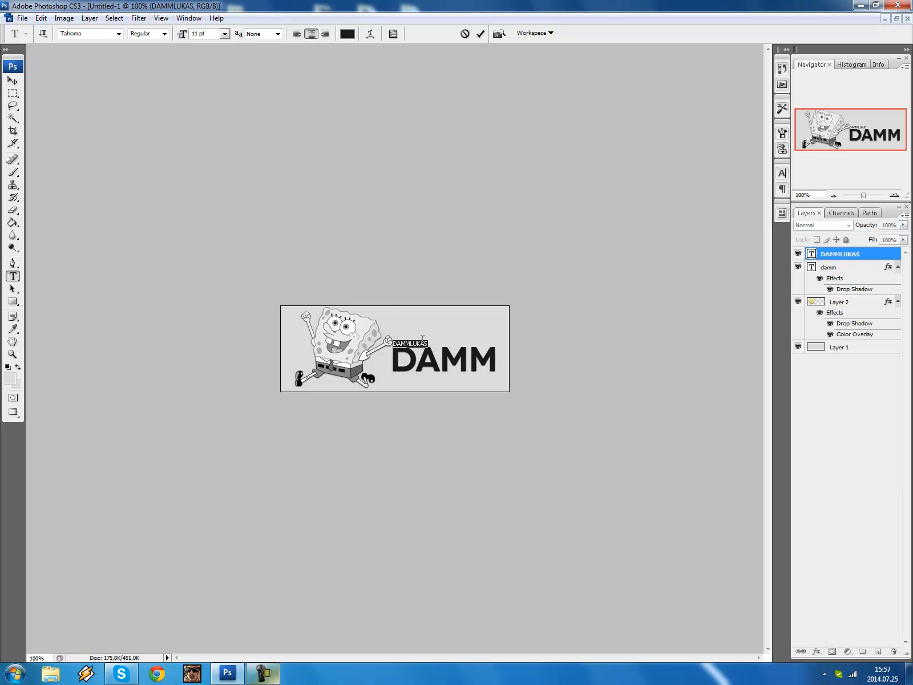
type("PHOTOSHOP-TU")
key("ctrl+a")
key("BackSpace")
type("PHOTOSHOP TUTORIAL OR OFC")
left_click_drag(451, 406, 482, 405)
key("ctrl+Return")
Recolor the small text line by sampling yellow from the original SpongeBob image and darkening it to b1a724.
left_click(896, 19)
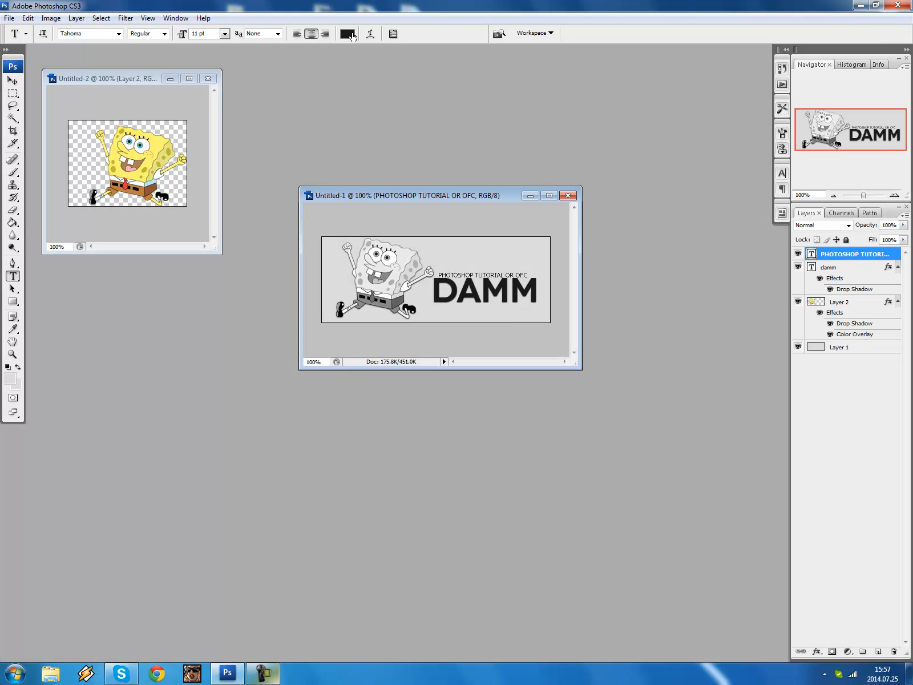
left_click(348, 34)
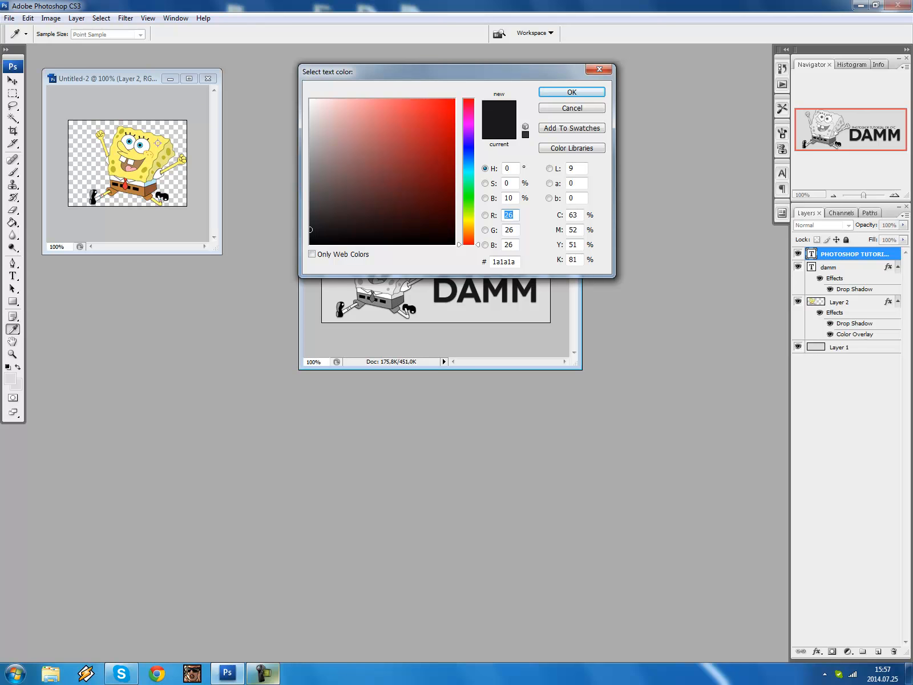
left_click(158, 142)
left_click_drag(450, 71, 466, 39)
left_click(434, 100)
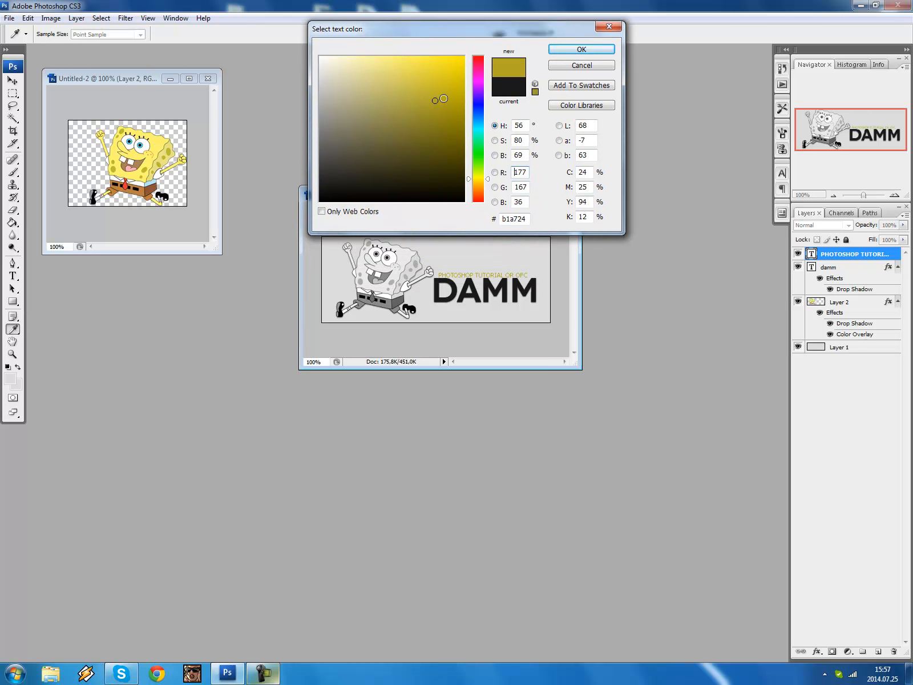
left_click(558, 51)
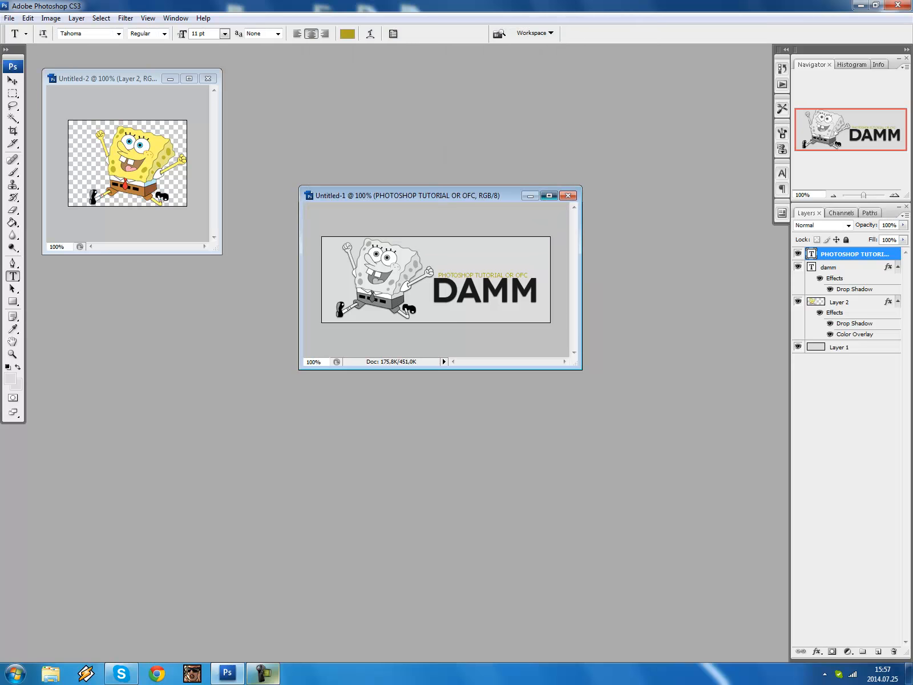
Add a drop shadow to the small text layer with a 120° angle, 1 px distance and 1 px size.
left_click(549, 195)
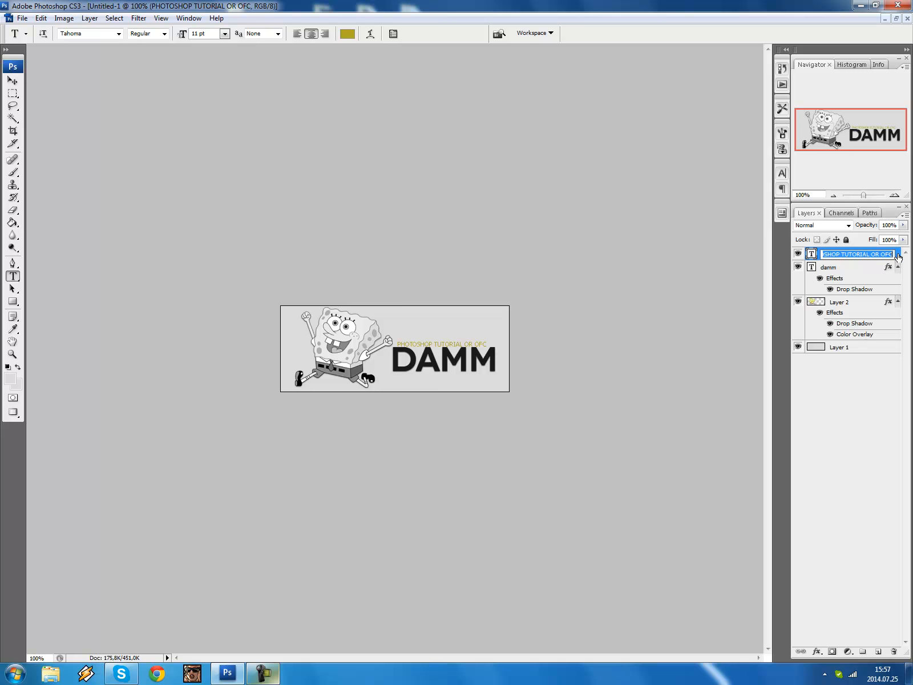
double_click(897, 257)
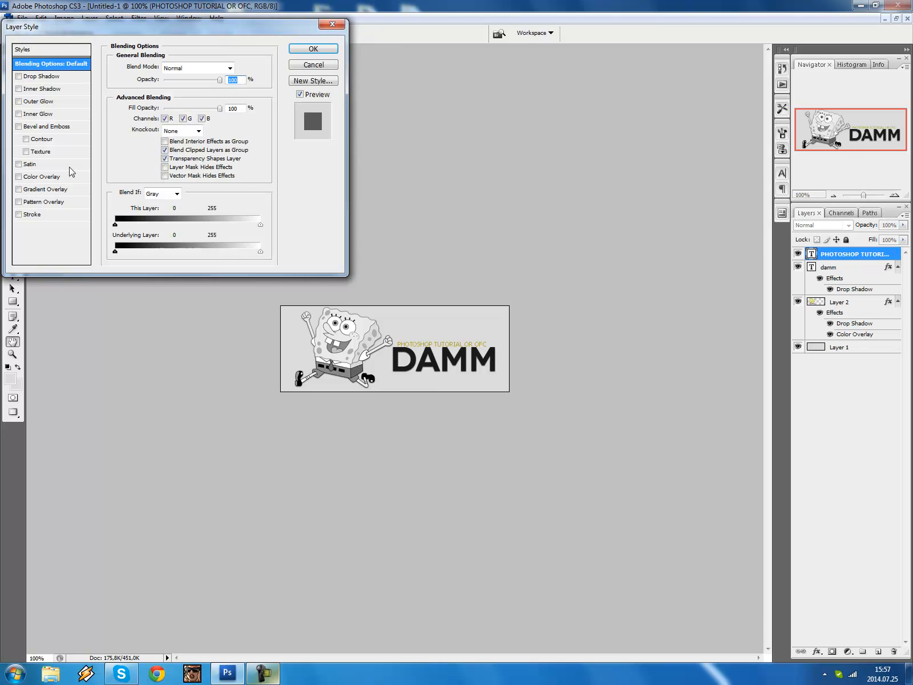
left_click(47, 78)
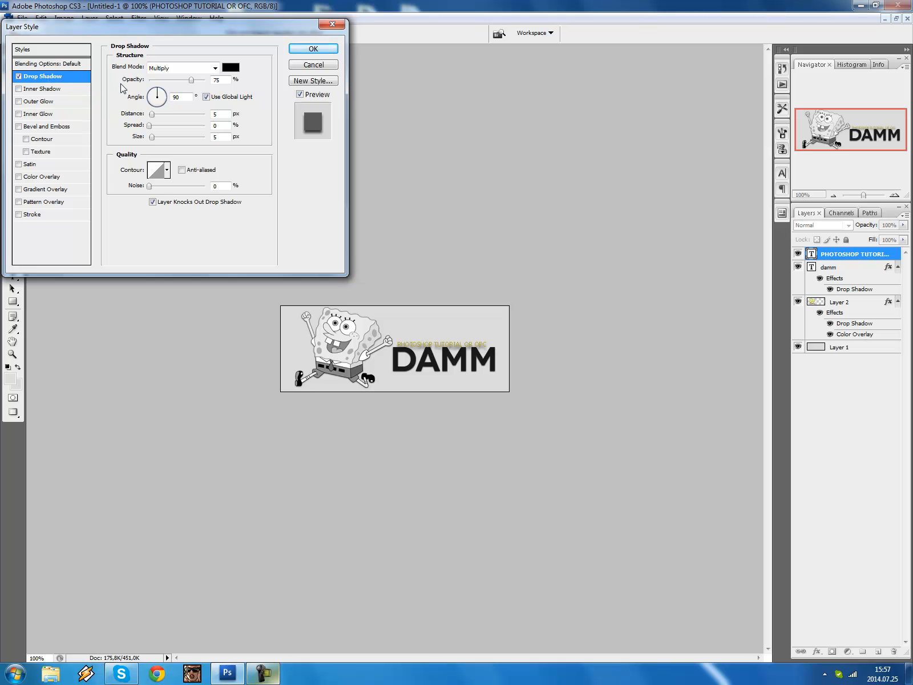
double_click(187, 97)
type("120")
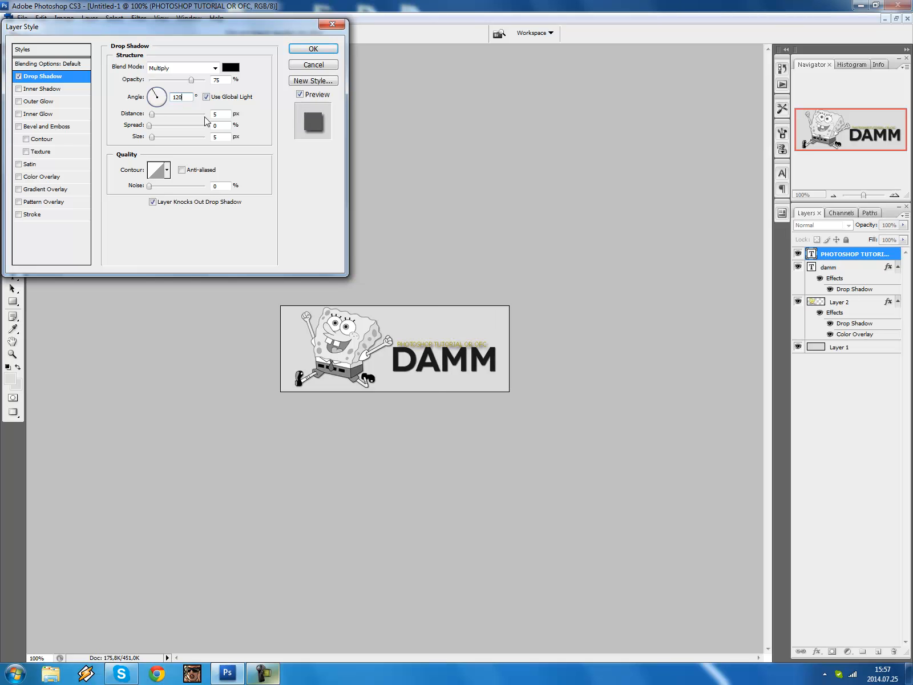
double_click(225, 113)
type("1")
double_click(228, 138)
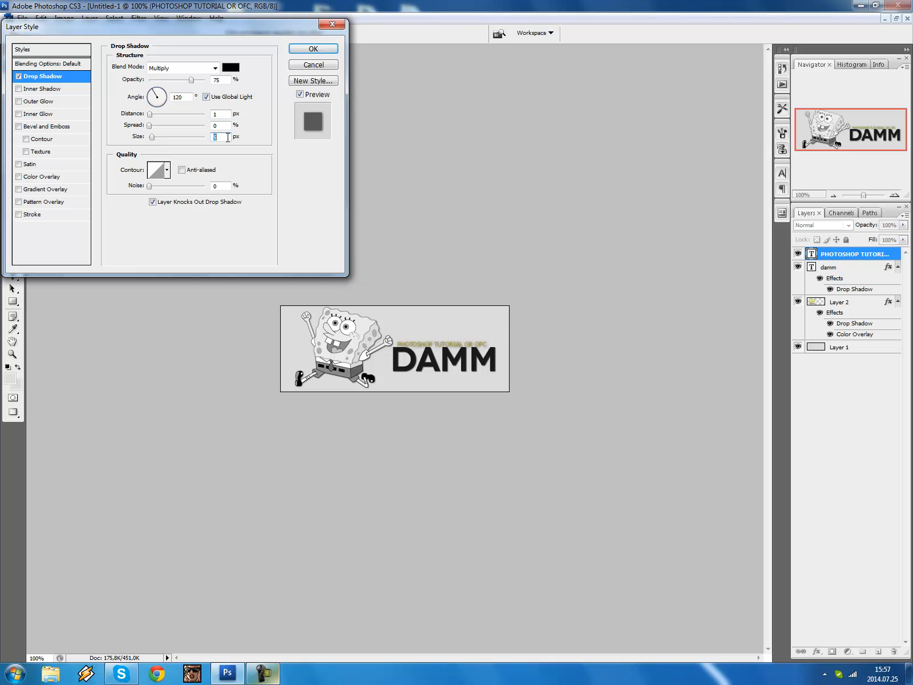
type("1")
Add a black-to-white linear gradient overlay at 11% opacity to the small text layer and apply the layer style.
left_click(60, 188)
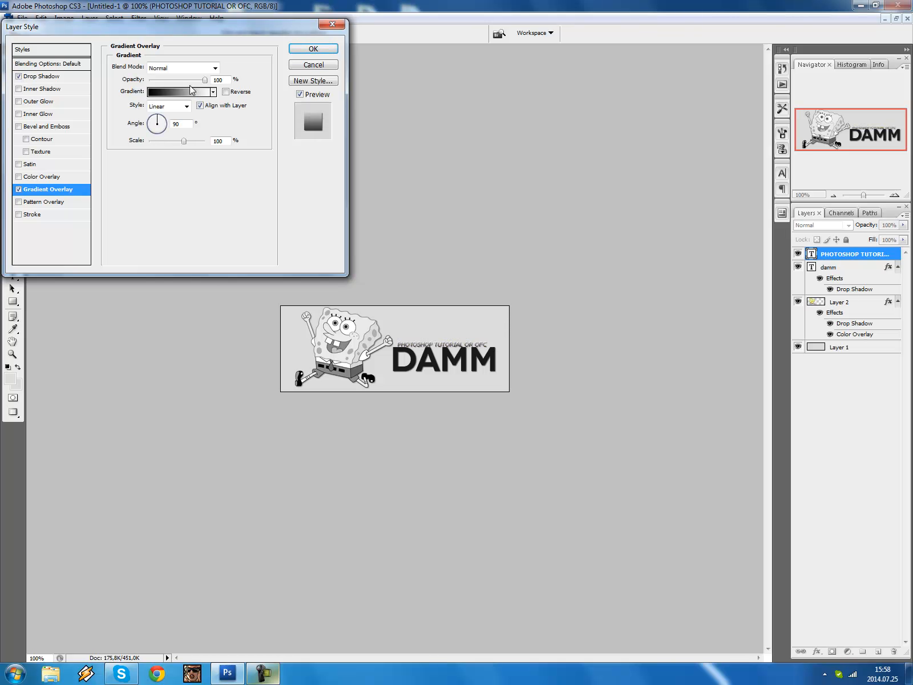
double_click(223, 81)
type("11")
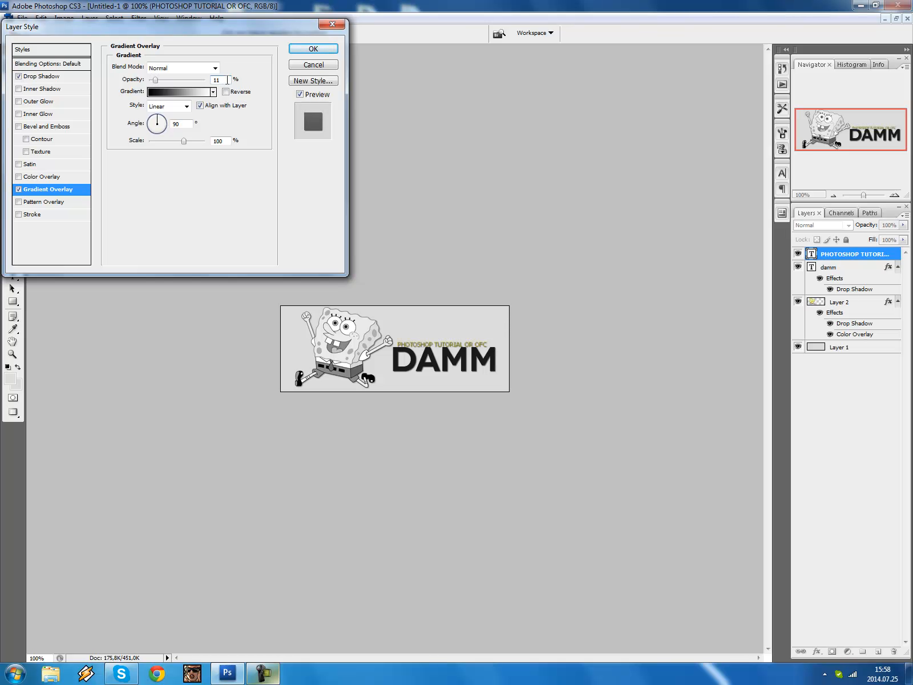
left_click(310, 50)
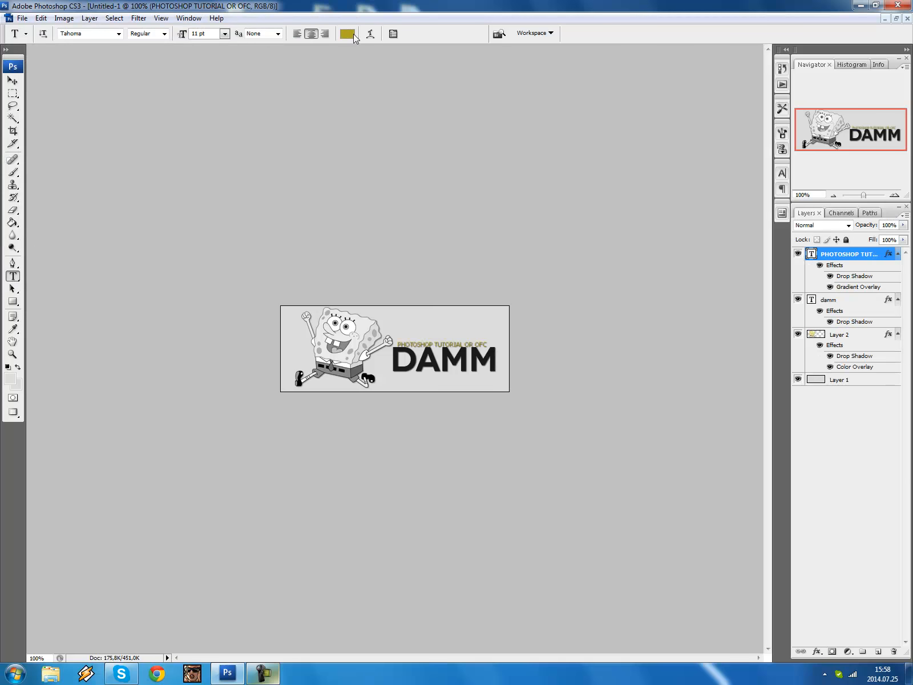
Change the colour of the PHOTOSHOP TUTORIAL OR OFC text to white (ffffff).
left_click(347, 34)
left_click(320, 65)
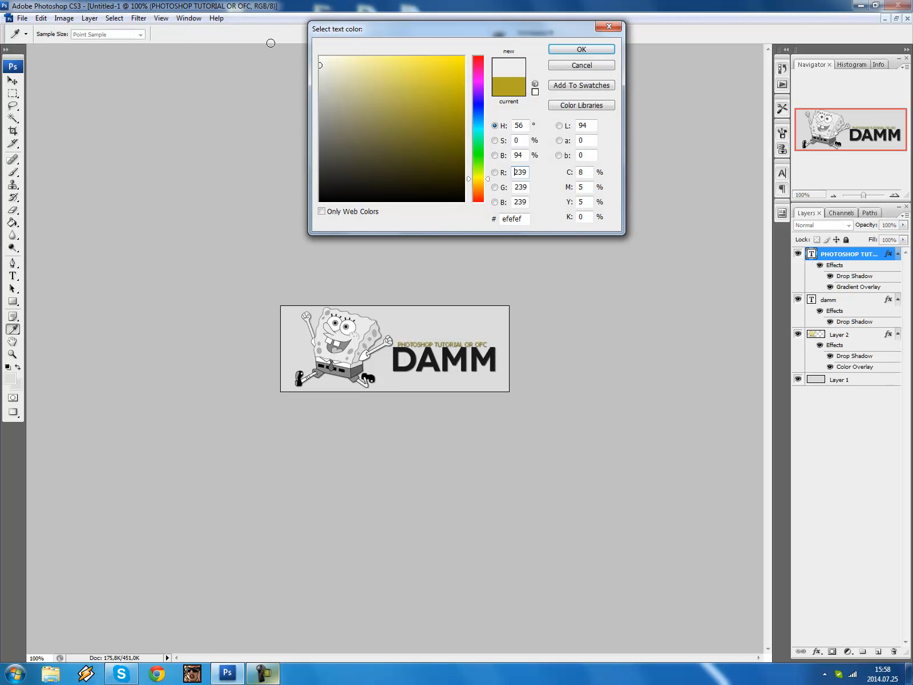
left_click_drag(271, 43, 267, 40)
left_click_drag(362, 80, 228, 2)
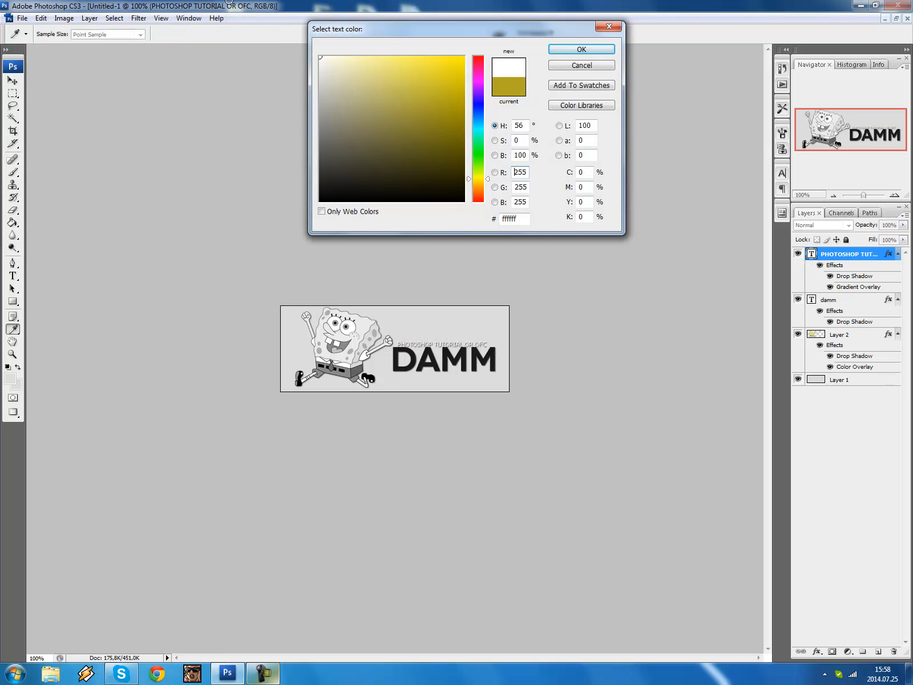
left_click(581, 50)
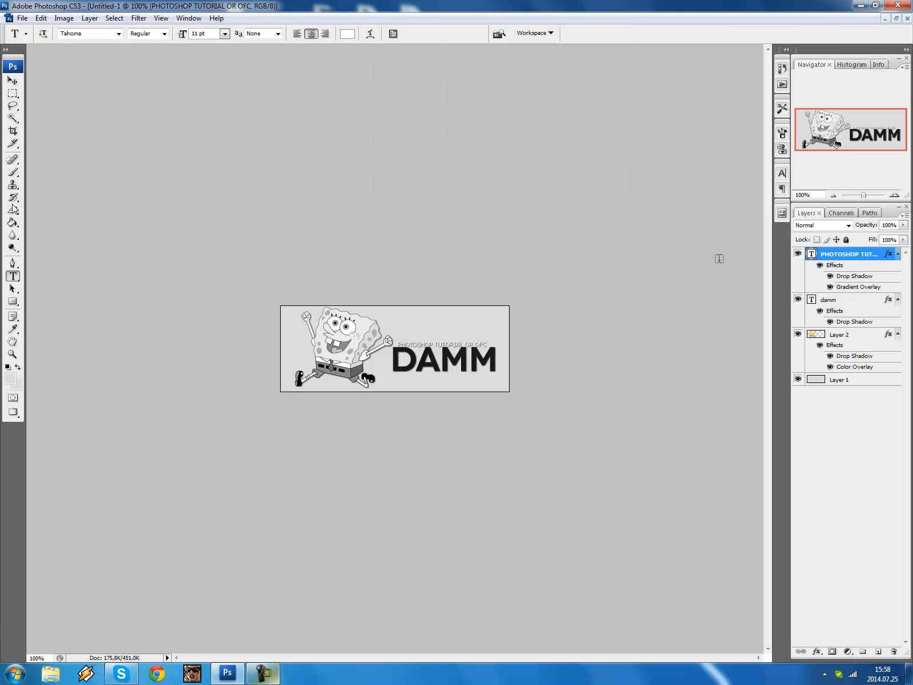
Move the small text line from above DAMM to directly beneath it and nudge it into place close under the letters.
left_click(12, 82)
left_click_drag(427, 368, 433, 405)
key("Up")
key("Up")
key("Up")
key("Up")
key("Up")
key("Up")
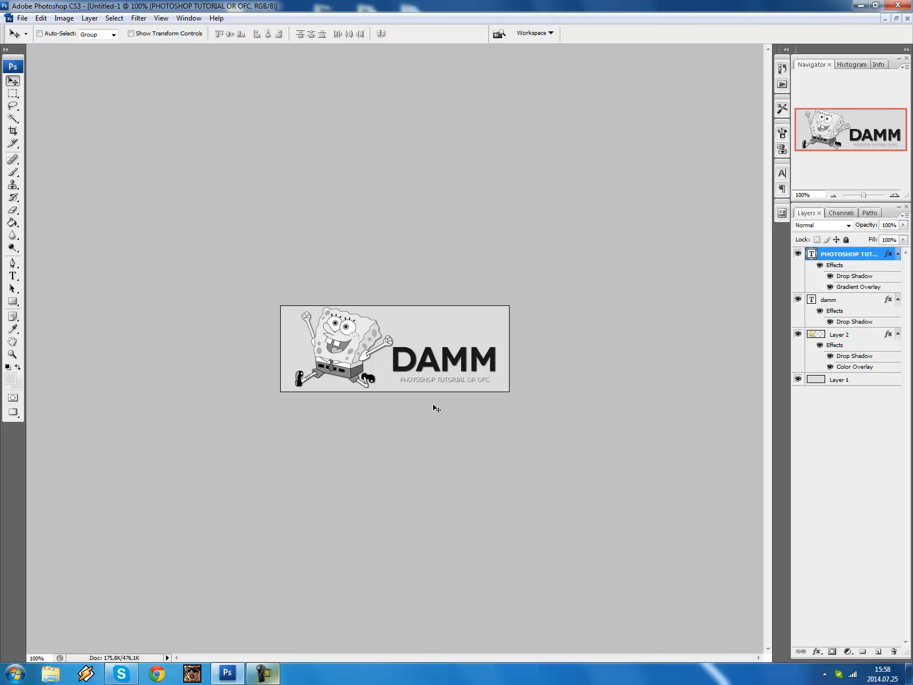
key("Right")
key("Right")
key("Up")
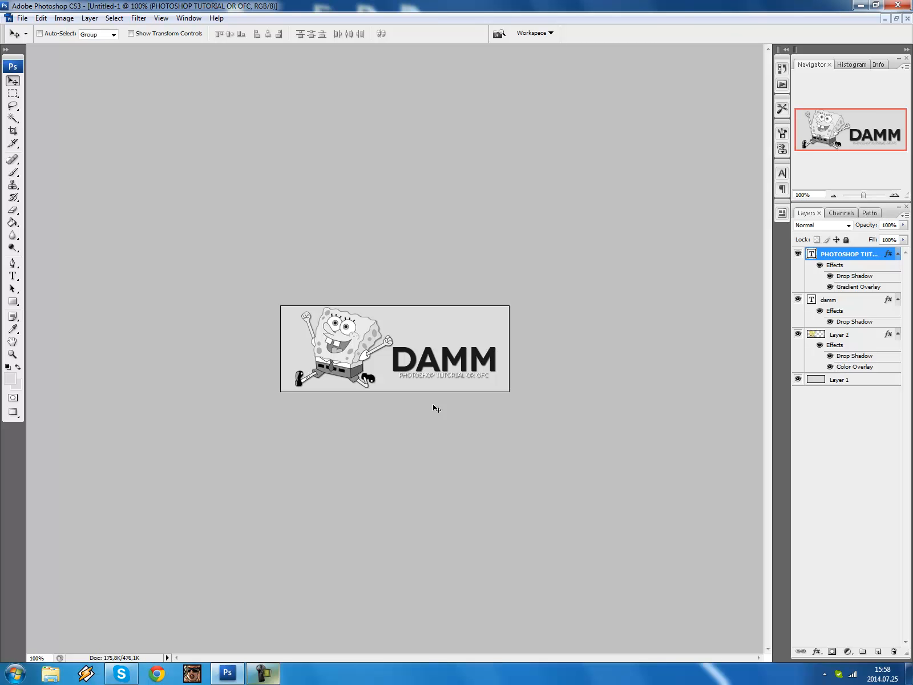
left_click(262, 676)
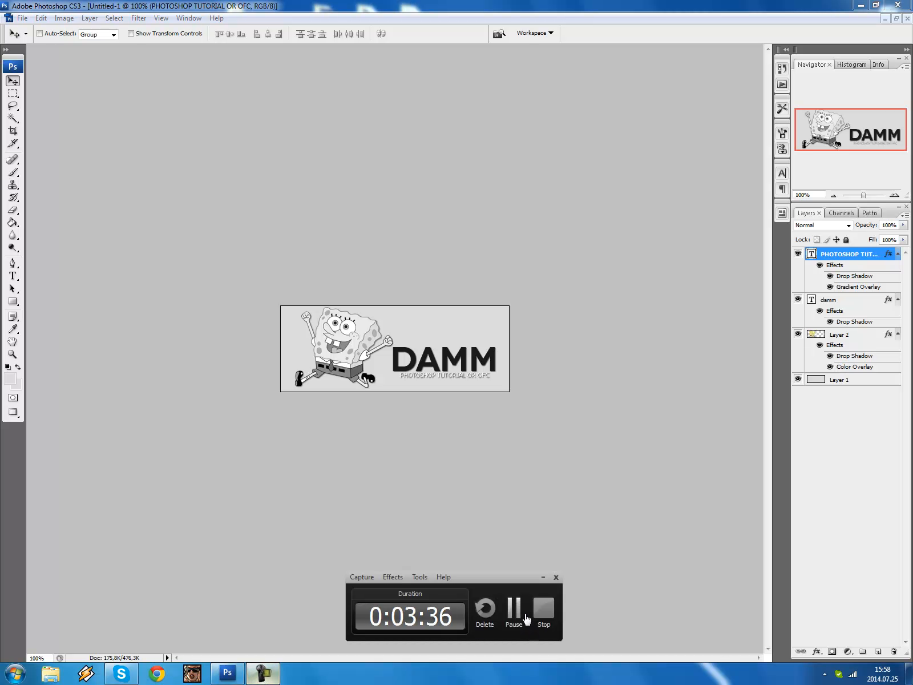